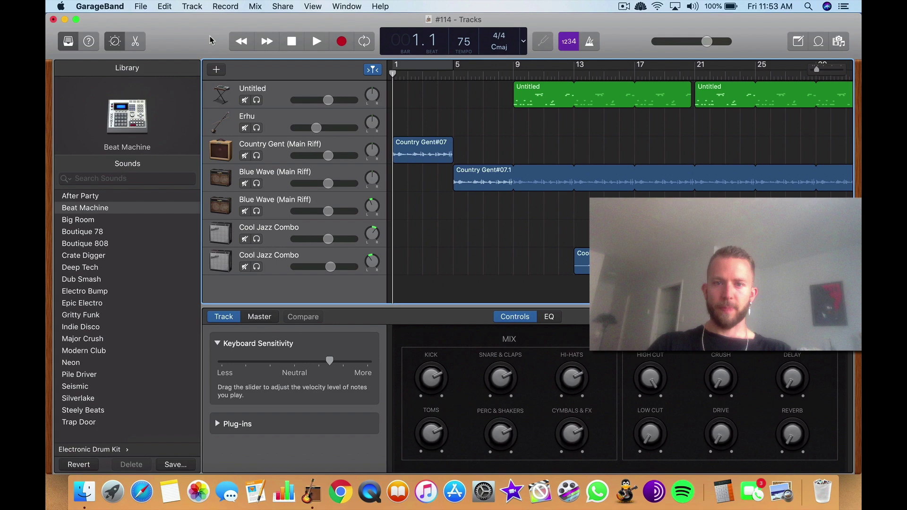
- Raise the computer volume, play the song, then stop and return the playhead to bar 1
scroll(429, 187, "up", 5)
scroll(428, 187, "down", 4)
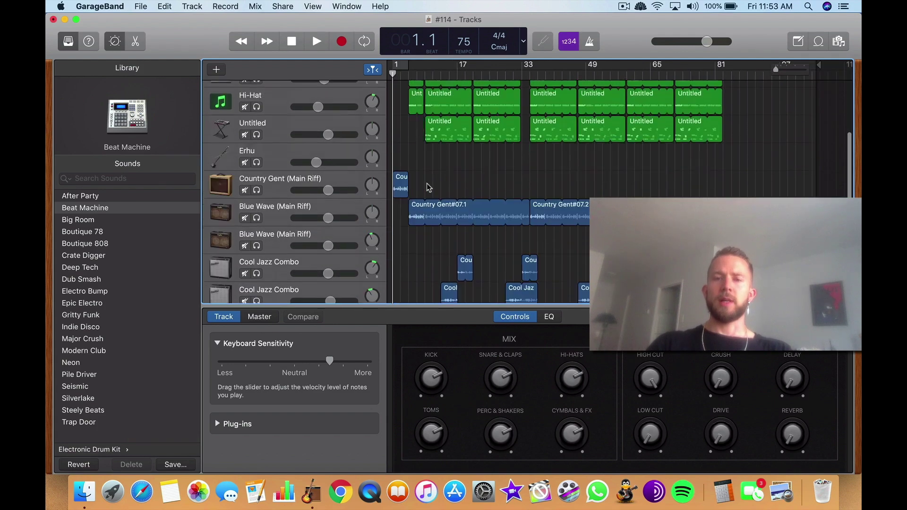
scroll(428, 188, "up", 3)
scroll(428, 188, "up", 2)
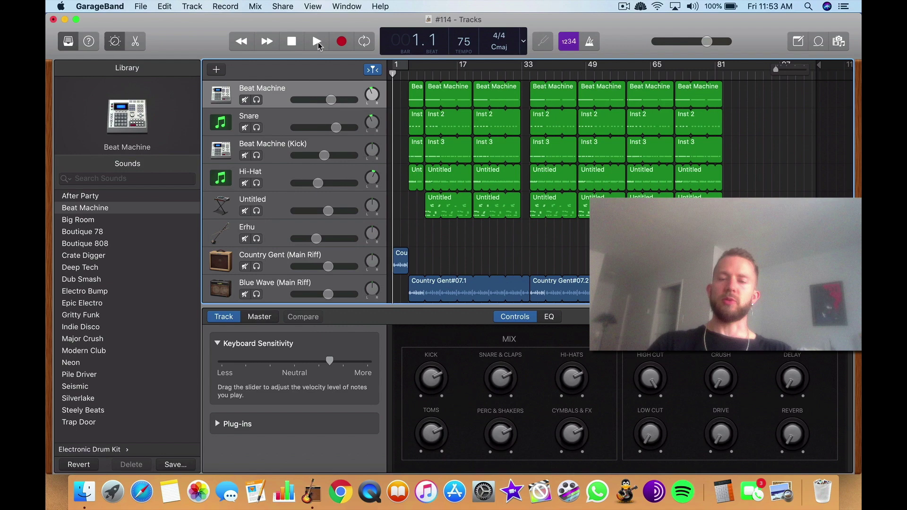
key("F12")
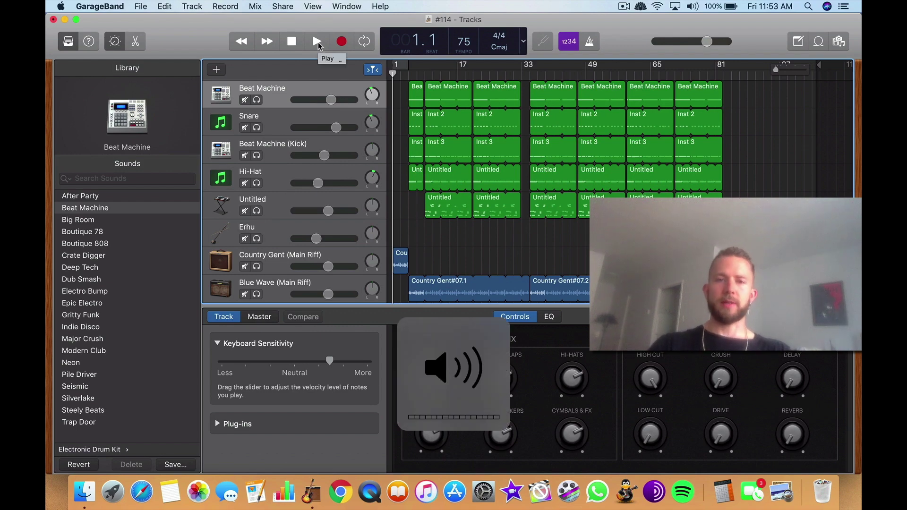
key("space")
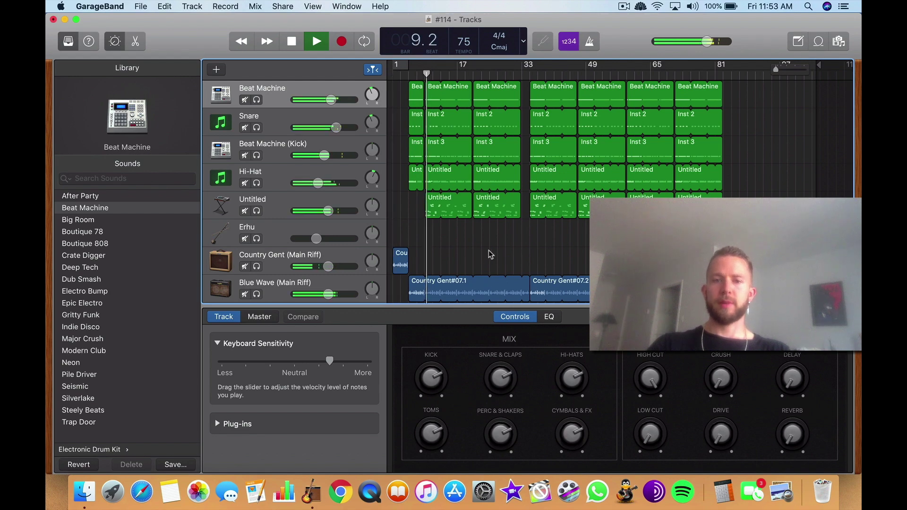
scroll(490, 254, "down", 1)
scroll(490, 254, "down", 3)
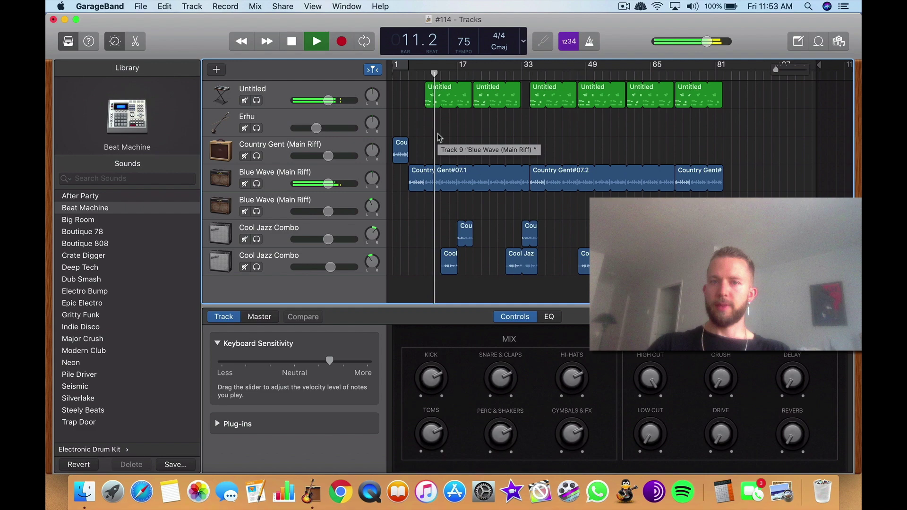
key("space")
key("Return")
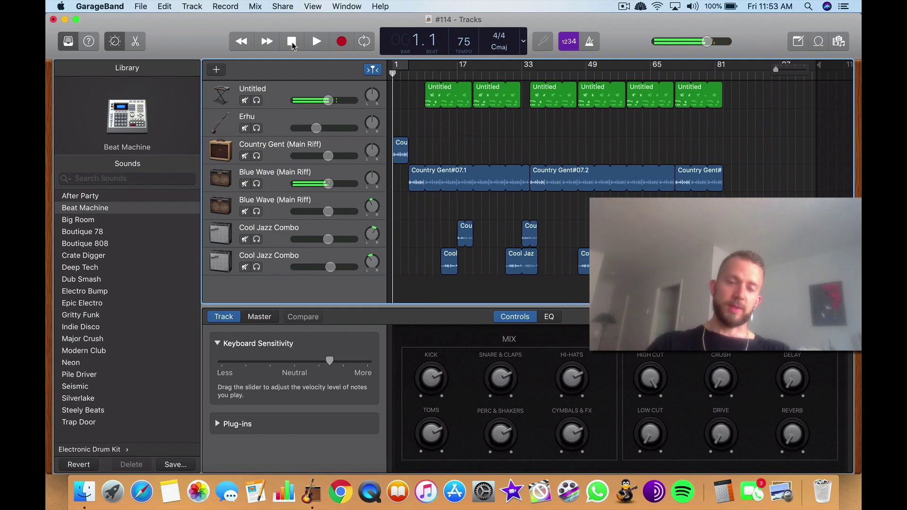
- Bring the top drum tracks back into view and show and select the Master Track
key("super+z")
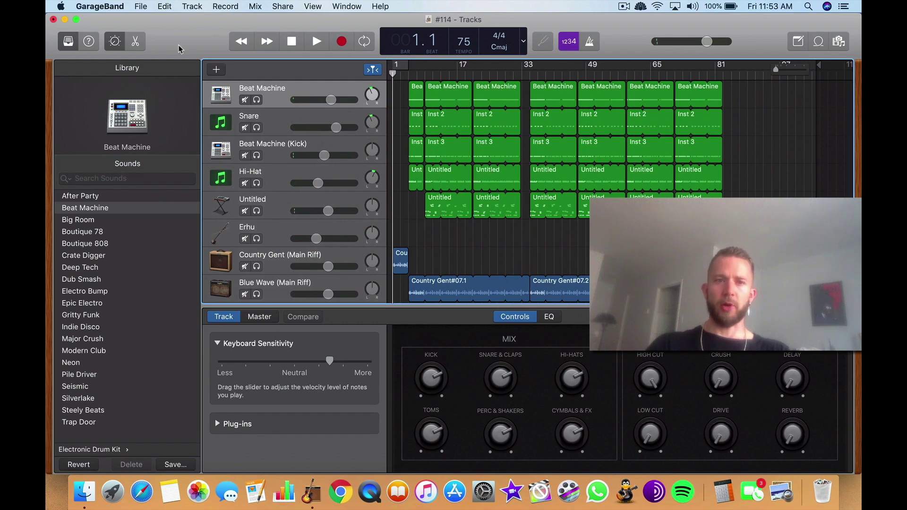
left_click(198, 12)
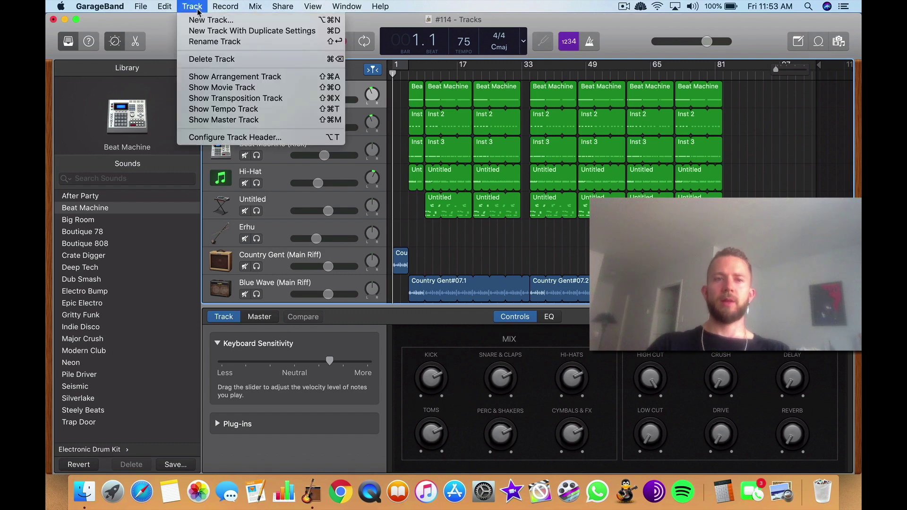
left_click(262, 125)
scroll(517, 231, "down", 5)
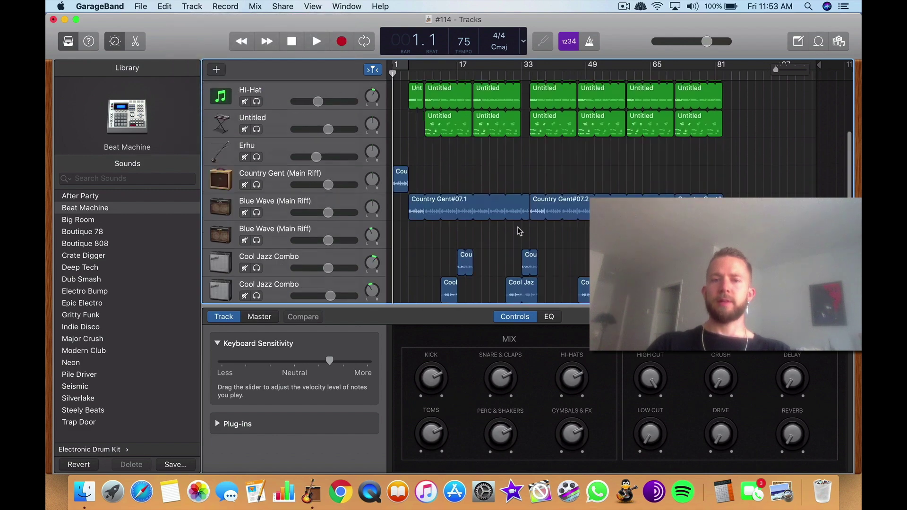
left_click(268, 272)
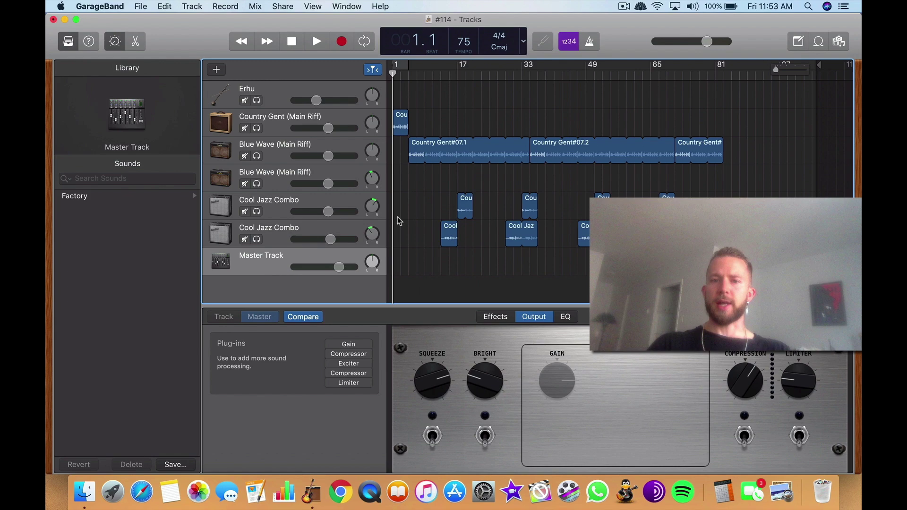
scroll(398, 219, "up", 5)
- Hide the Master Track from the track list, minimizing and restoring the project window along the way
left_click(192, 7)
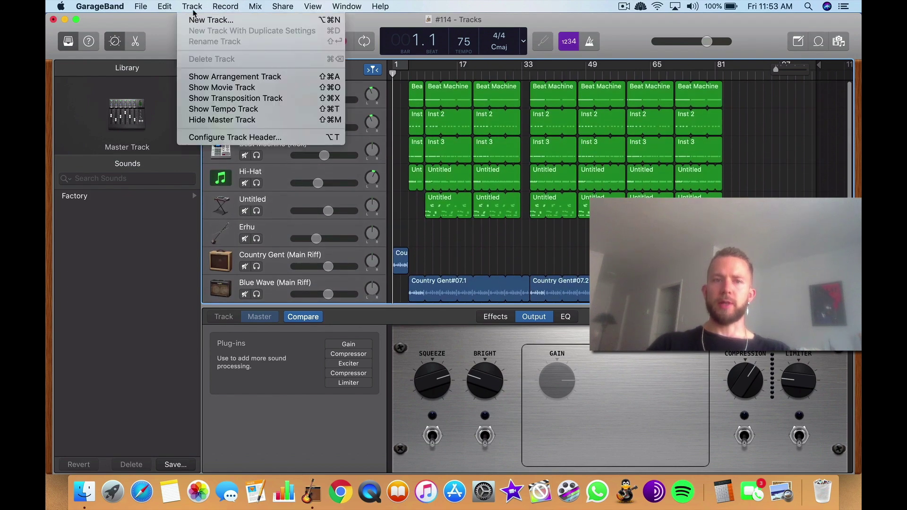
left_click(231, 123)
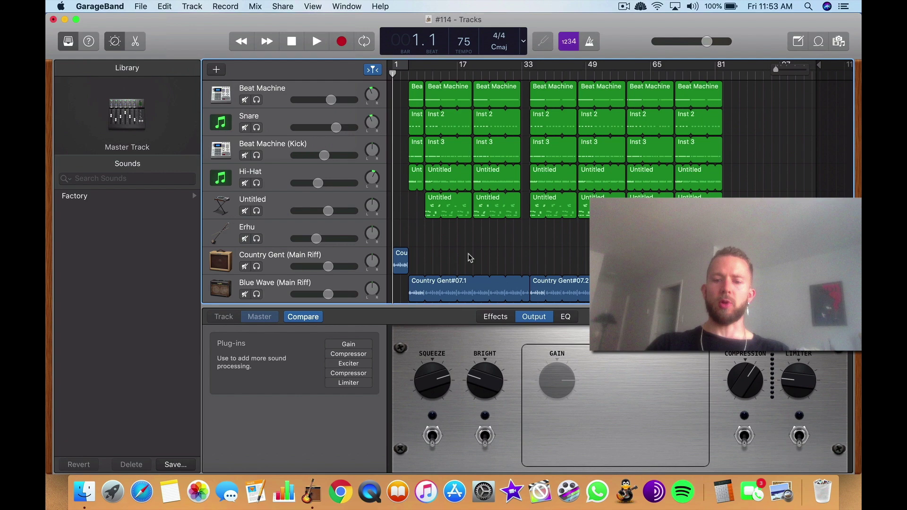
scroll(470, 258, "down", 5)
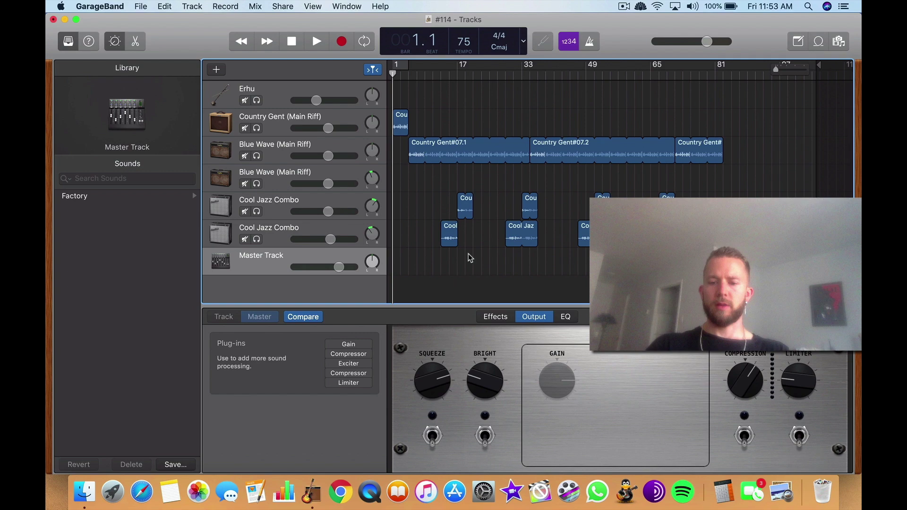
key("super+m")
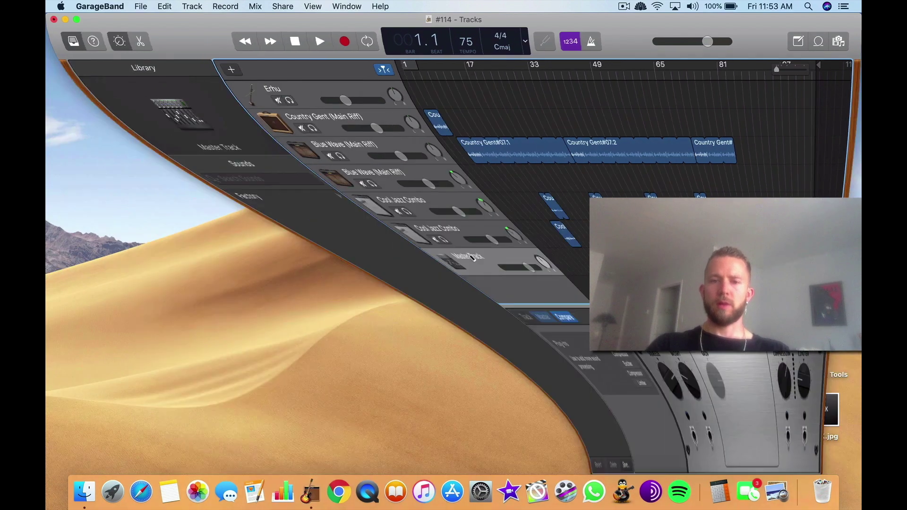
left_click(304, 494)
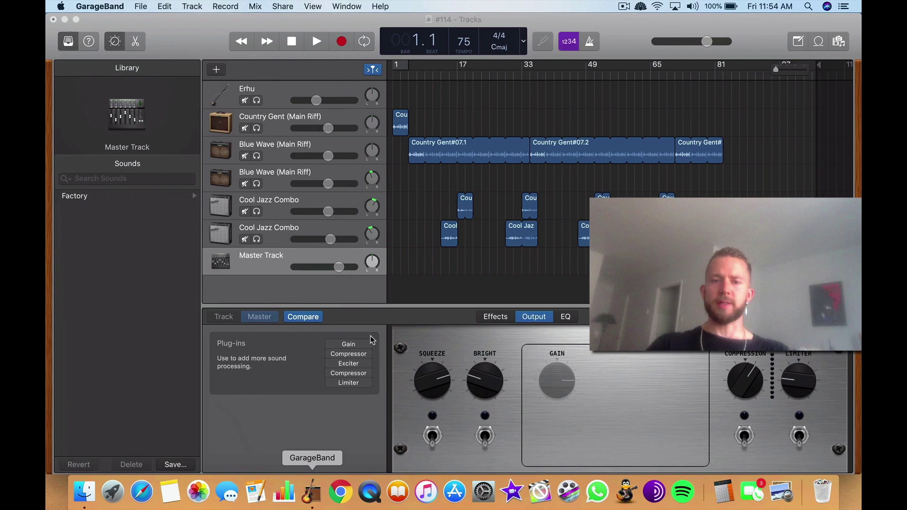
left_click(191, 6)
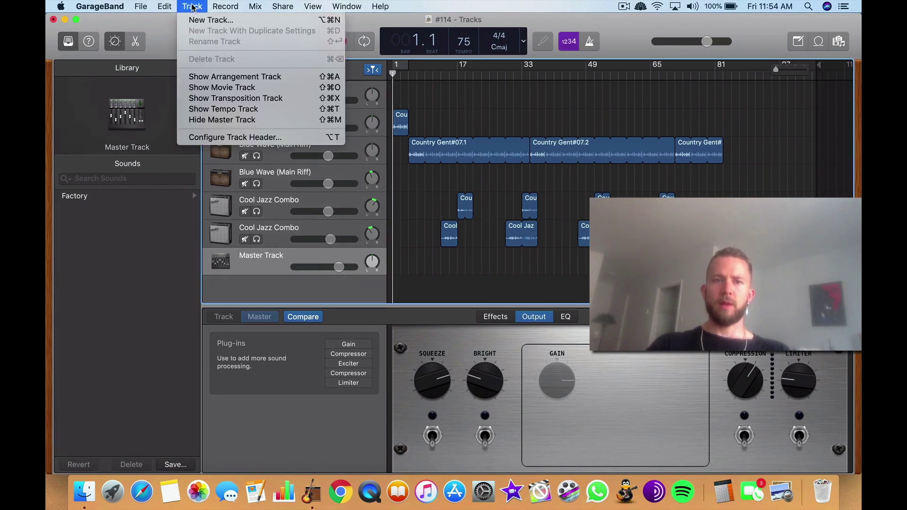
left_click(235, 120)
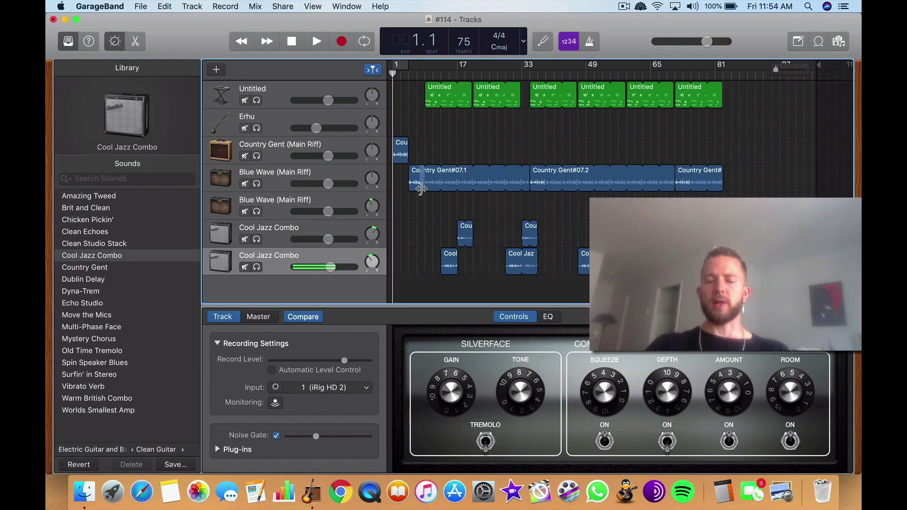
- Reshow the Master Track with Shift-Command-M and select it to display its plug-ins
key("super+shift+m")
scroll(446, 281, "down", 2)
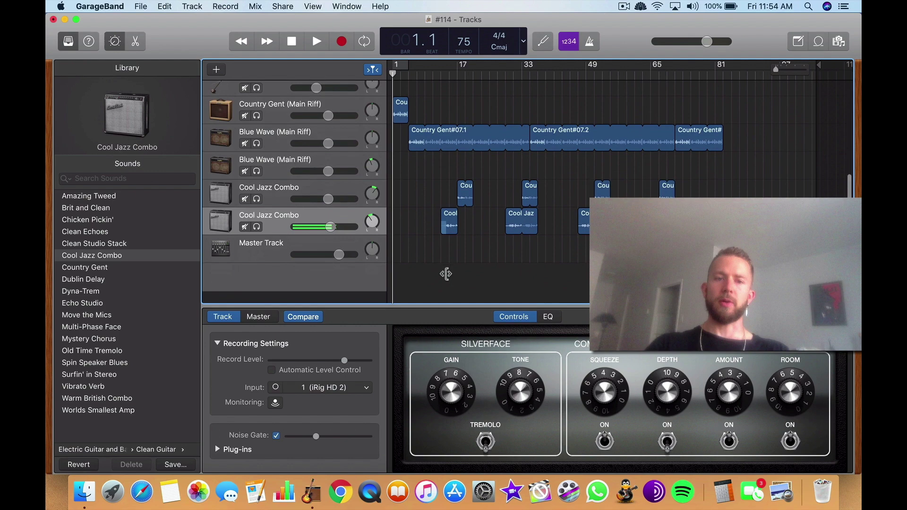
left_click(283, 260)
left_click(280, 232)
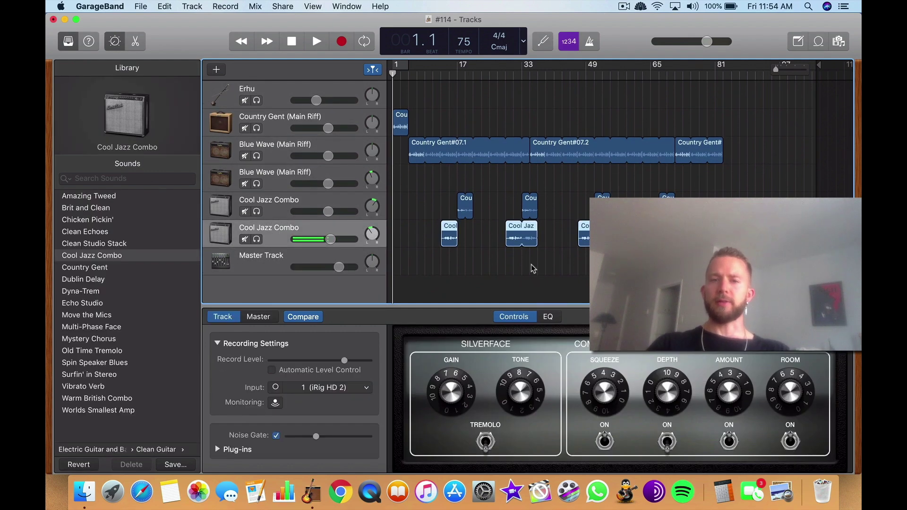
left_click(274, 266)
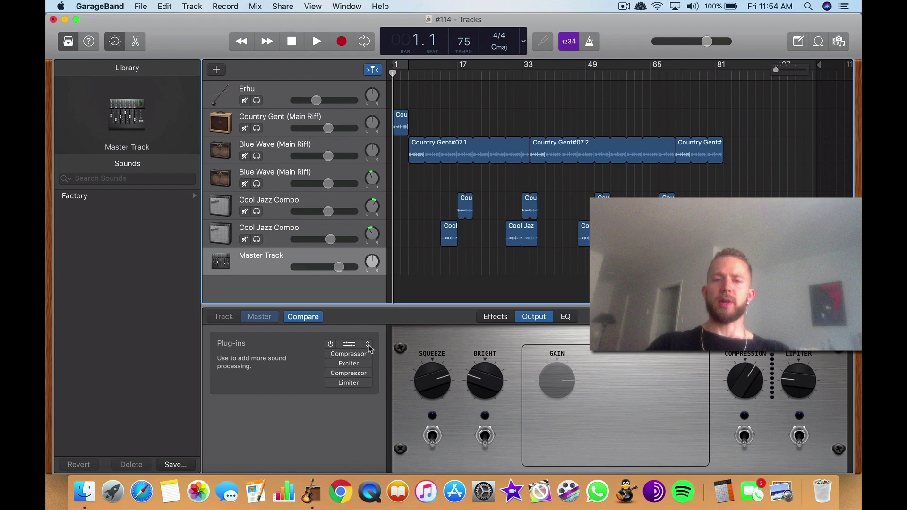
- Put a Gain plug-in in the Master Track's first plug-in slot
left_click(368, 345)
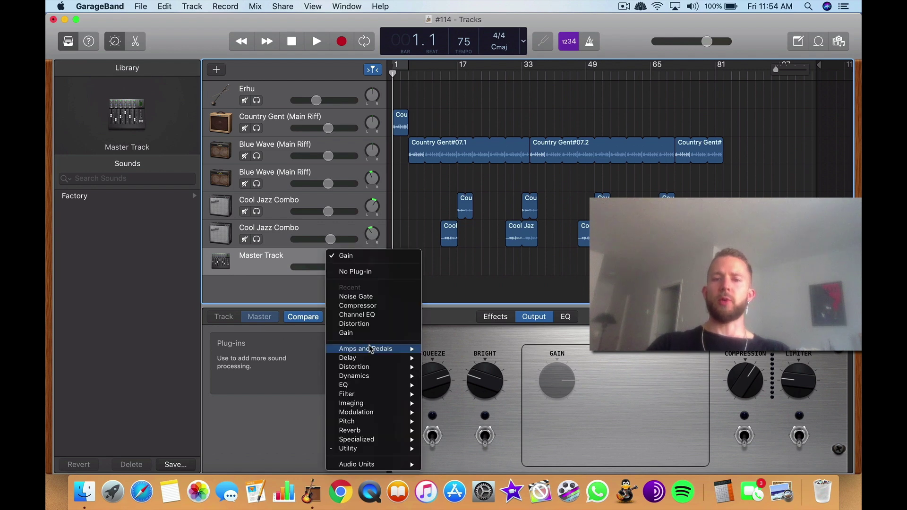
mouse_move(368, 450)
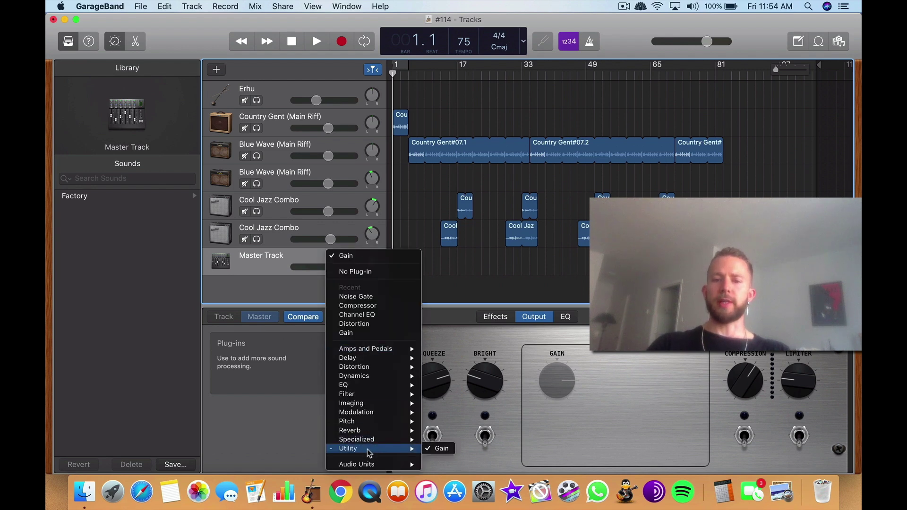
left_click(433, 450)
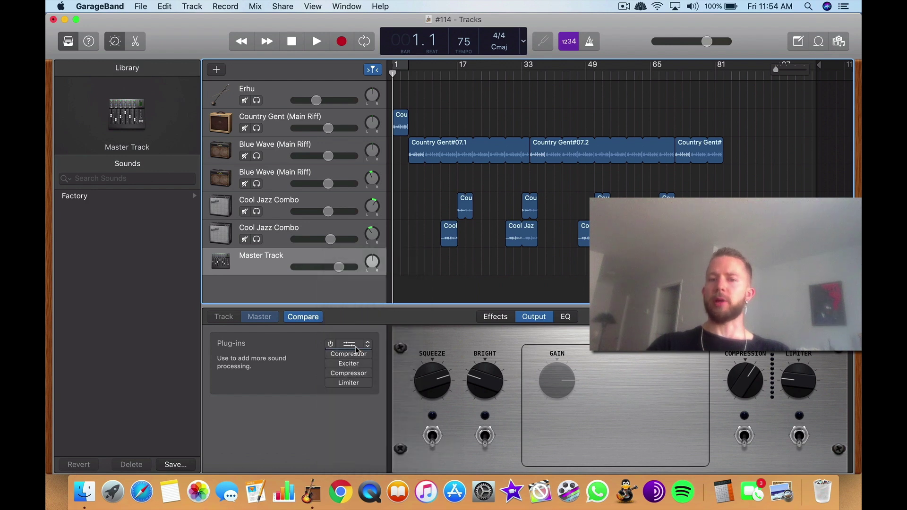
- Choose the Convert To Mono preset in the Master Gain plug-in, power it on, and close the window
left_click(356, 349)
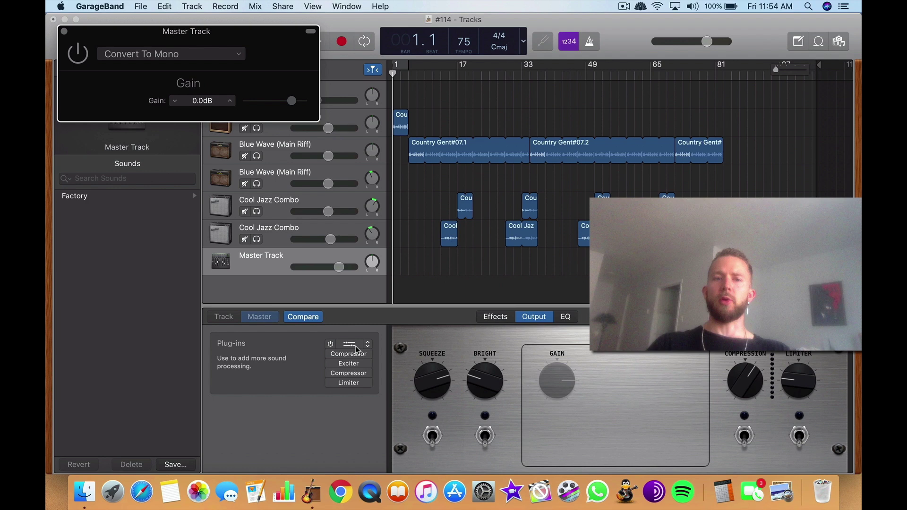
left_click(238, 54)
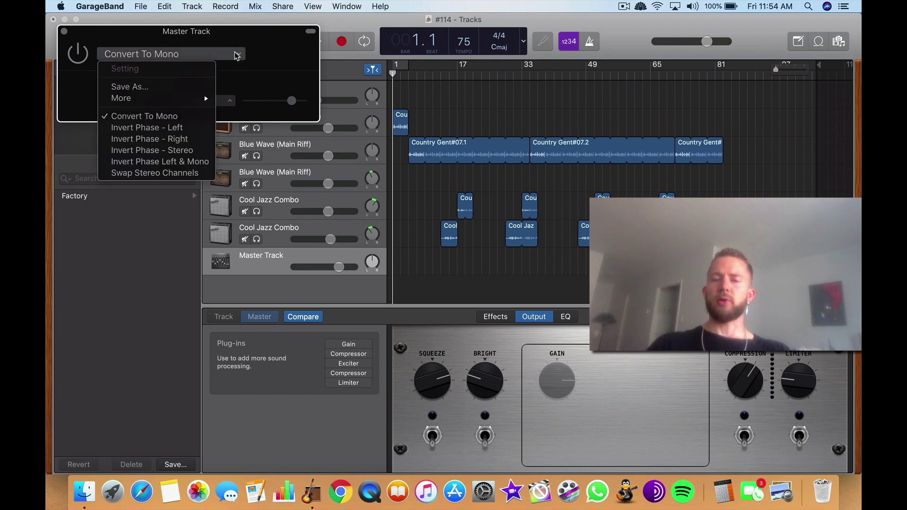
left_click(146, 116)
left_click(77, 54)
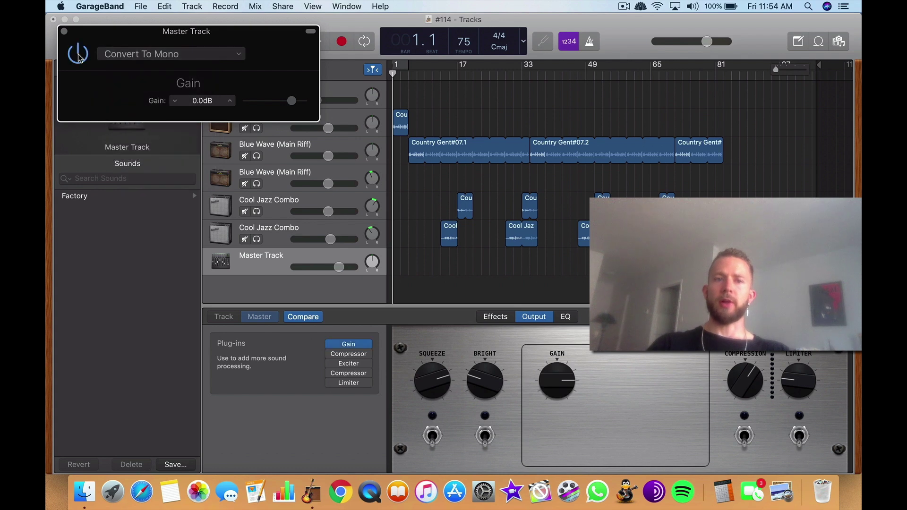
left_click(64, 32)
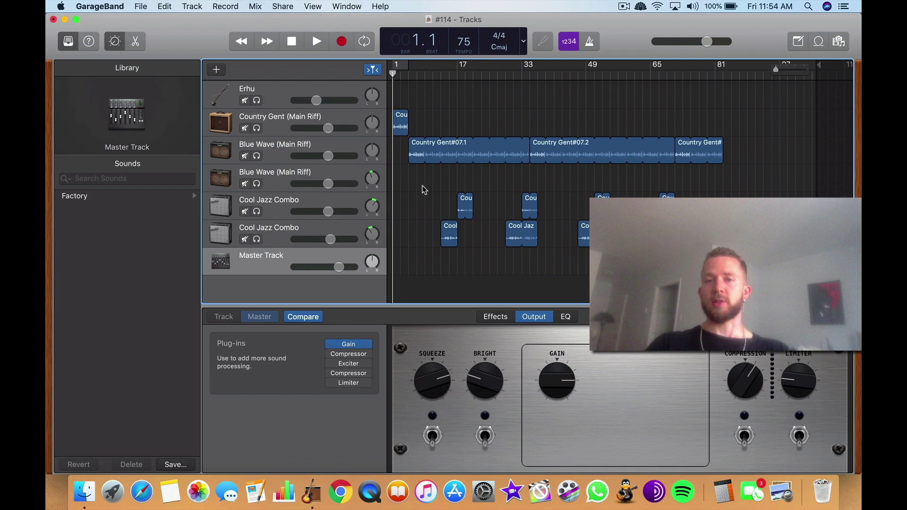
- Play the song from bar 9 to hear the mono mix, then stop playback
scroll(421, 189, "up", 5)
left_click(421, 74)
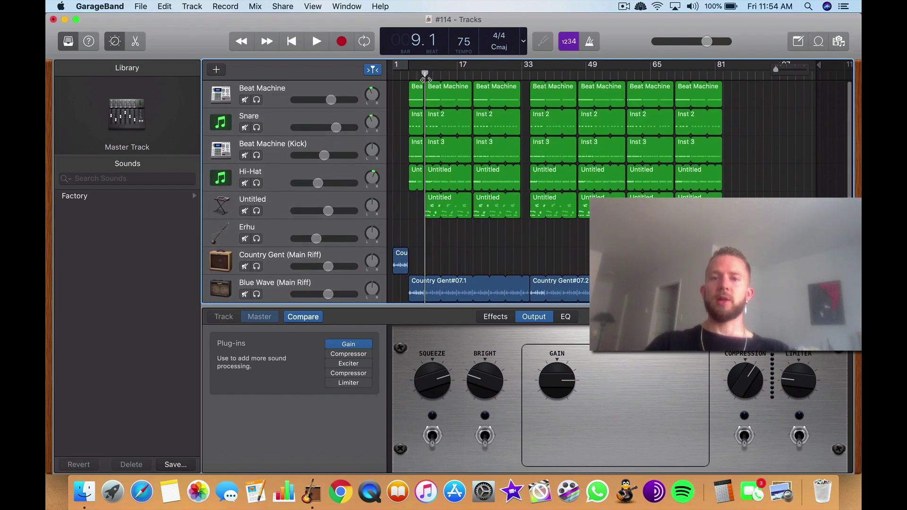
key("super+Right")
key("super+Right")
key("super+Right")
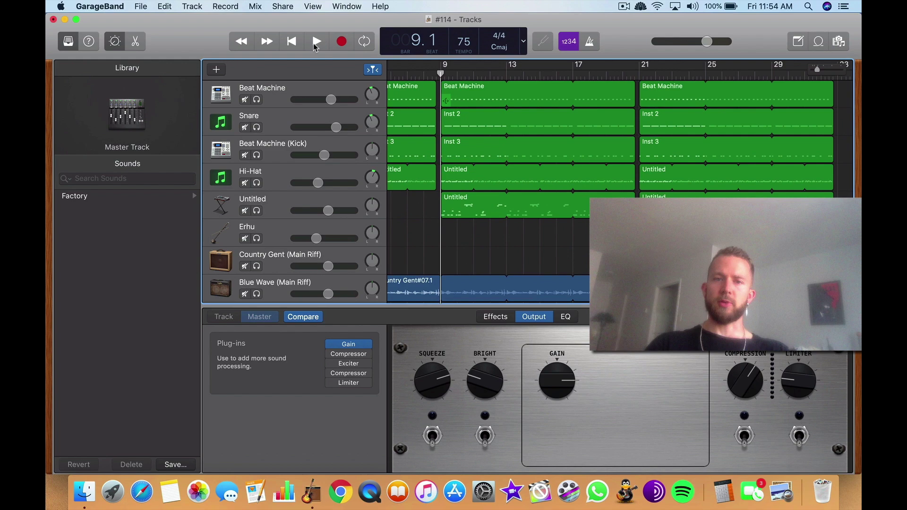
left_click(315, 43)
scroll(506, 240, "left", 2)
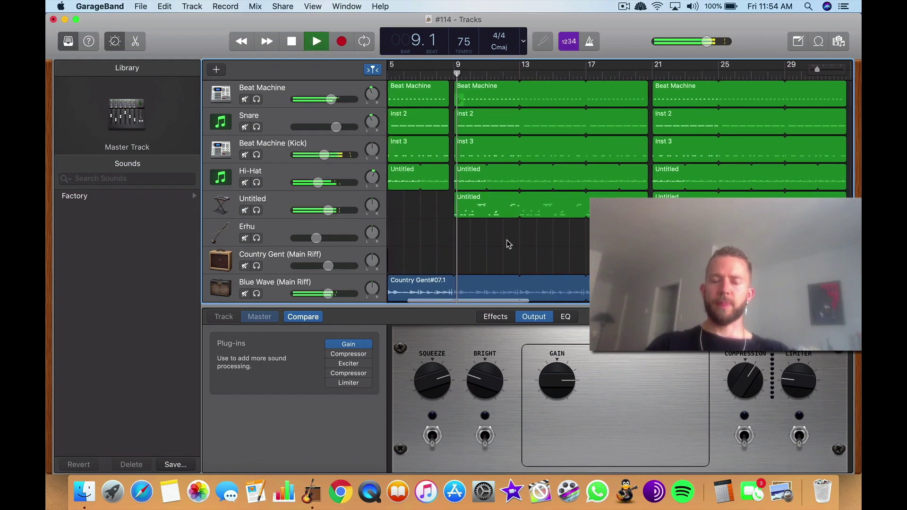
scroll(507, 239, "down", 5)
scroll(507, 244, "left", 2)
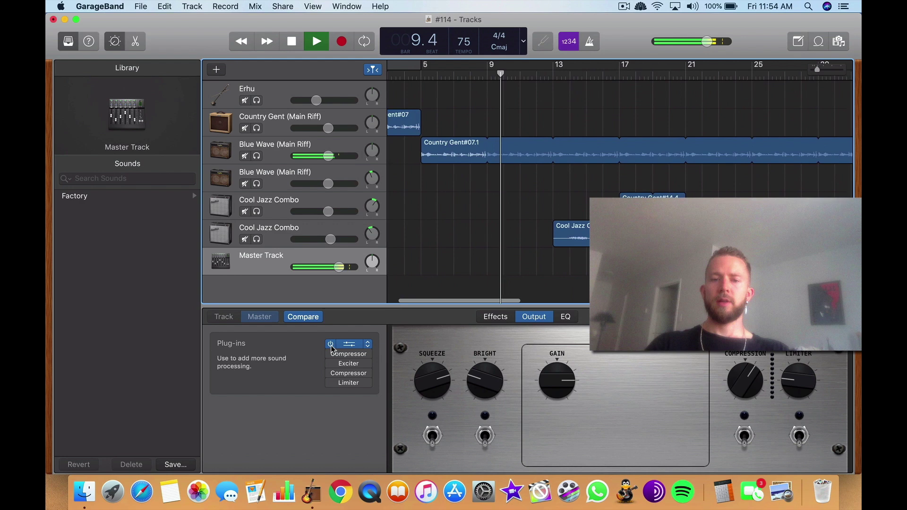
mouse_move(332, 350)
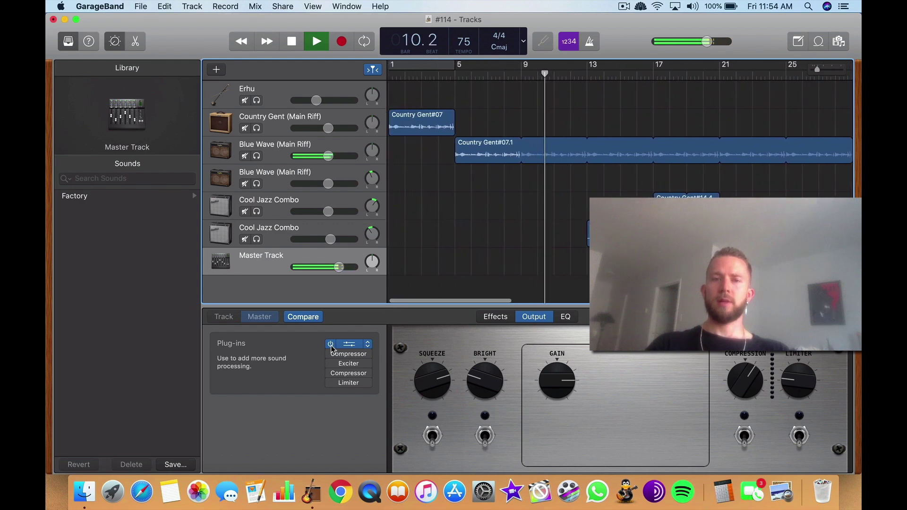
left_click(292, 42)
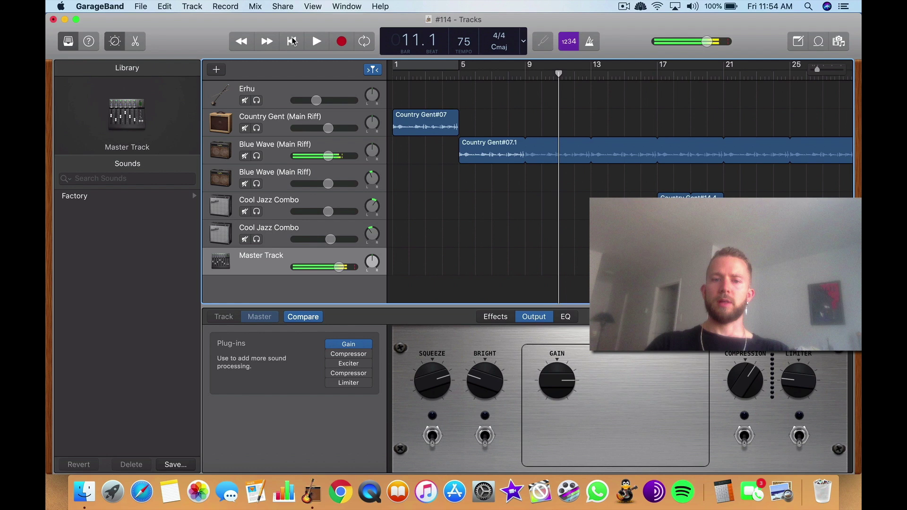
- Bypass the Gain plug-in and play the song again in stereo to compare
left_click(331, 345)
left_click(316, 41)
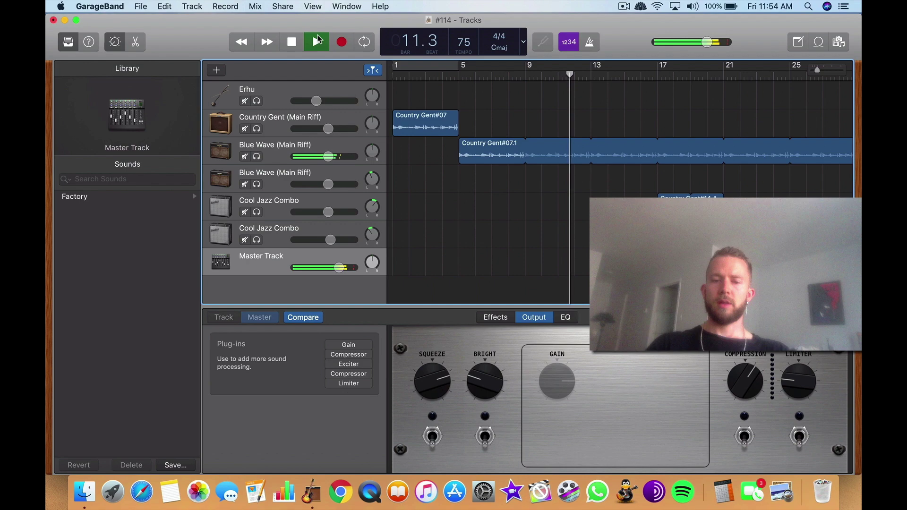
left_click(296, 43)
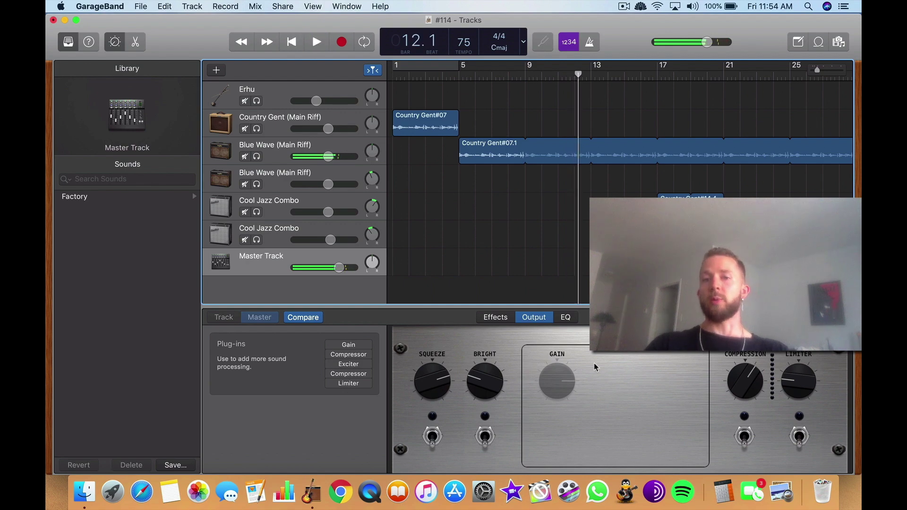
scroll(546, 196, "up", 5)
scroll(486, 223, "down", 5)
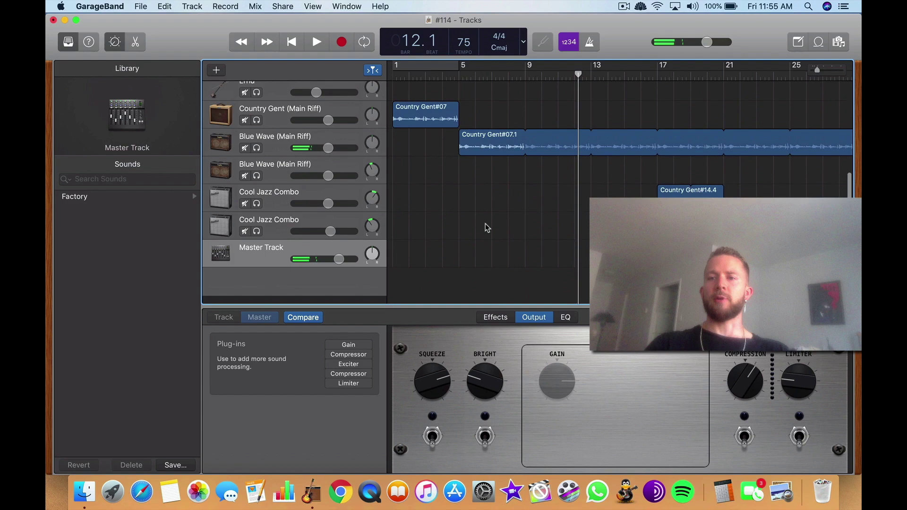
scroll(486, 223, "up", 5)
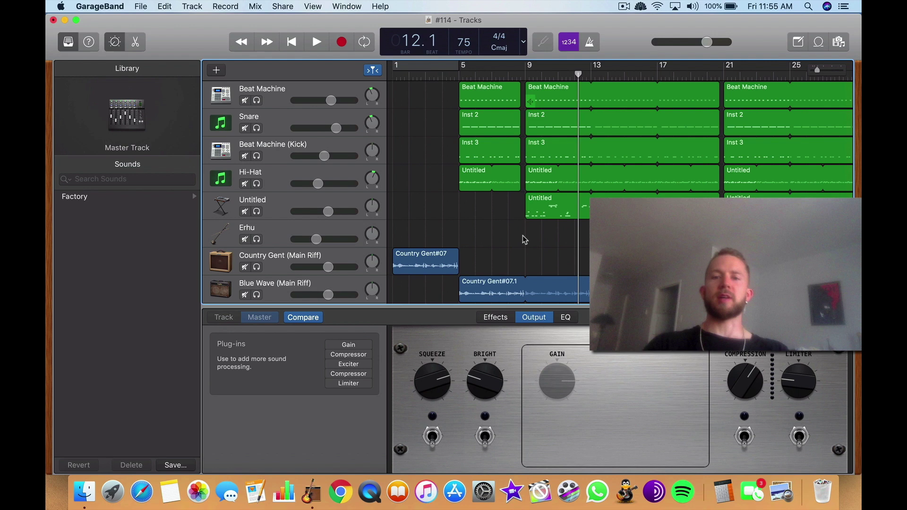
key("super+Right")
key("super+Right")
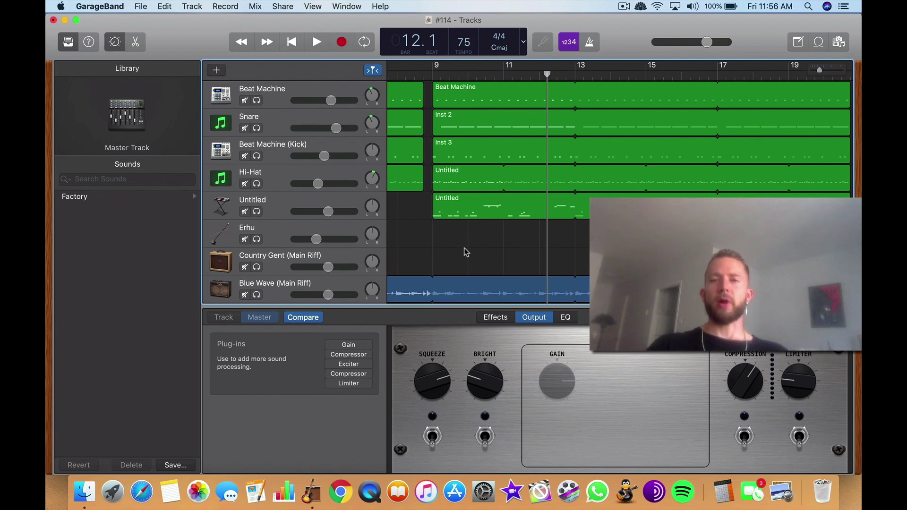
scroll(464, 248, "down", 5)
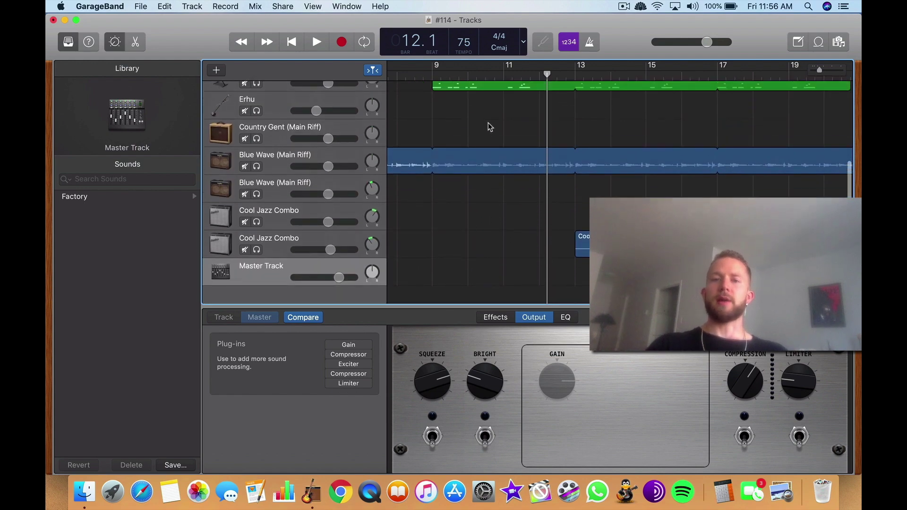
scroll(489, 126, "up", 5)
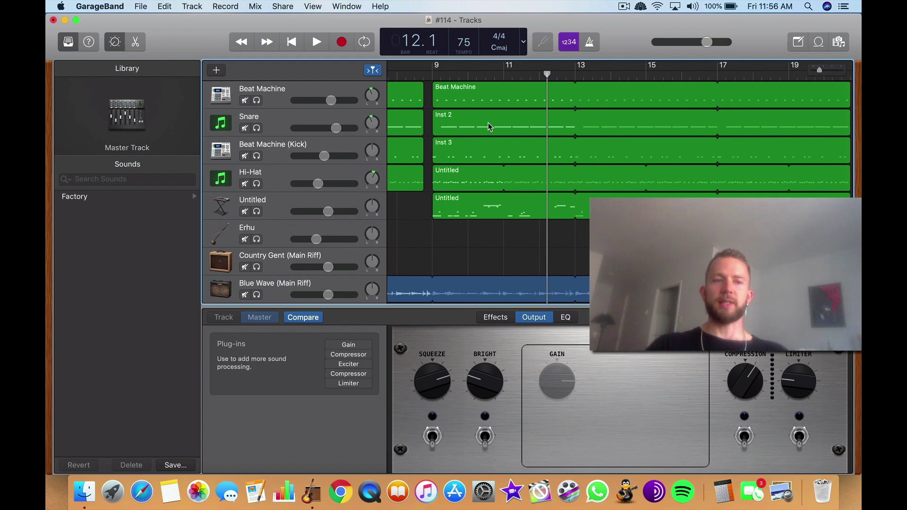
scroll(492, 254, "down", 5)
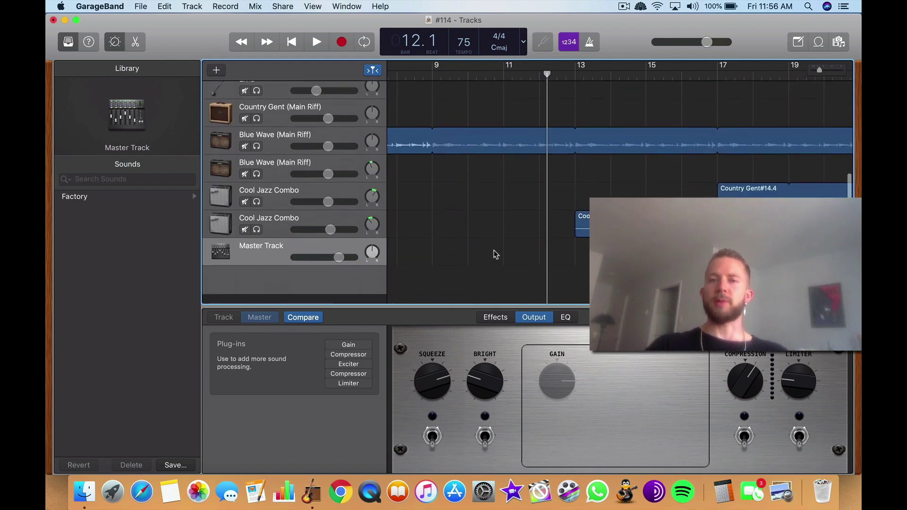
scroll(508, 234, "up", 5)
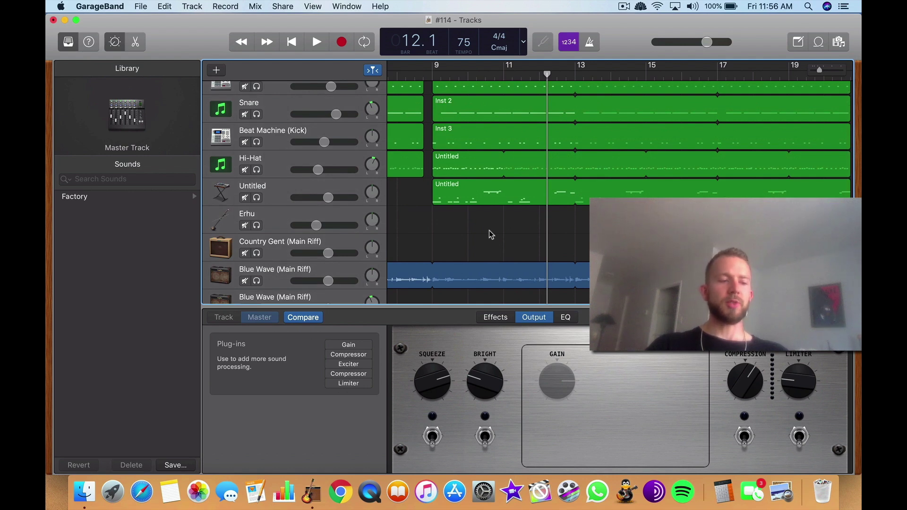
key("super+Left")
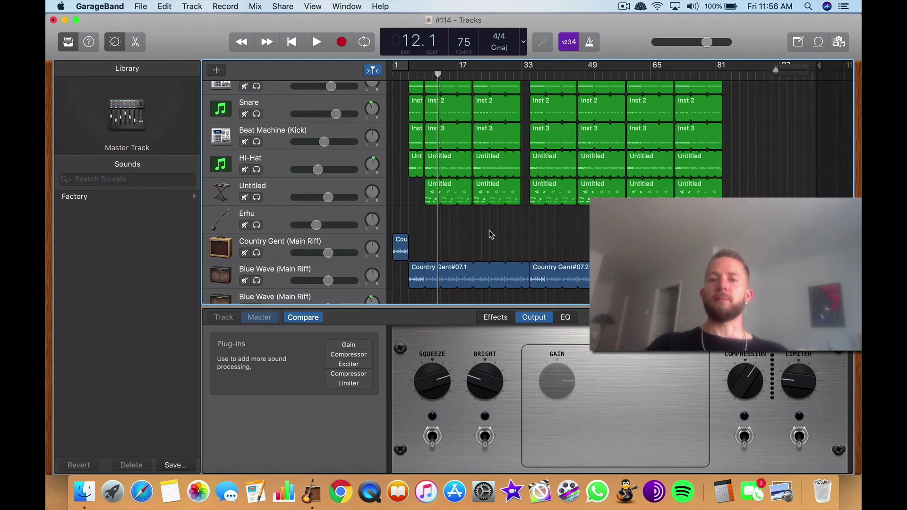
scroll(489, 231, "down", 5)
scroll(491, 241, "up", 6)
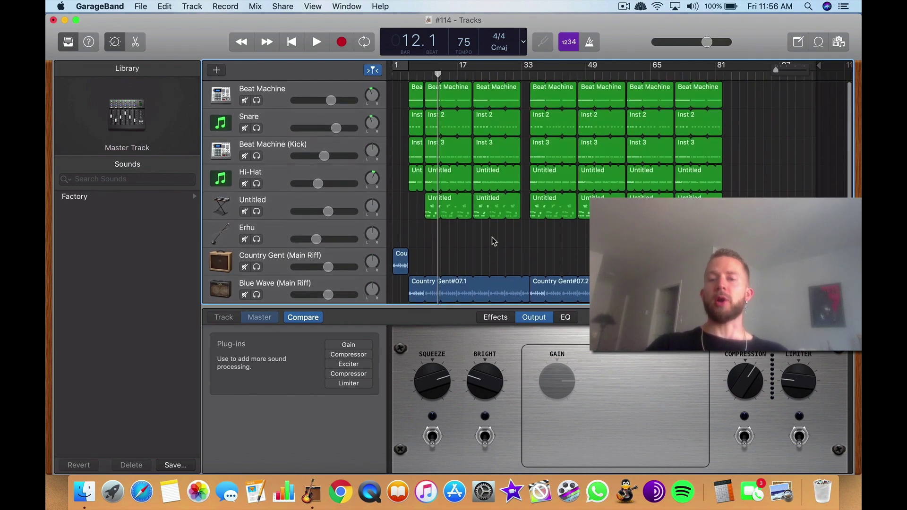
scroll(495, 217, "down", 5)
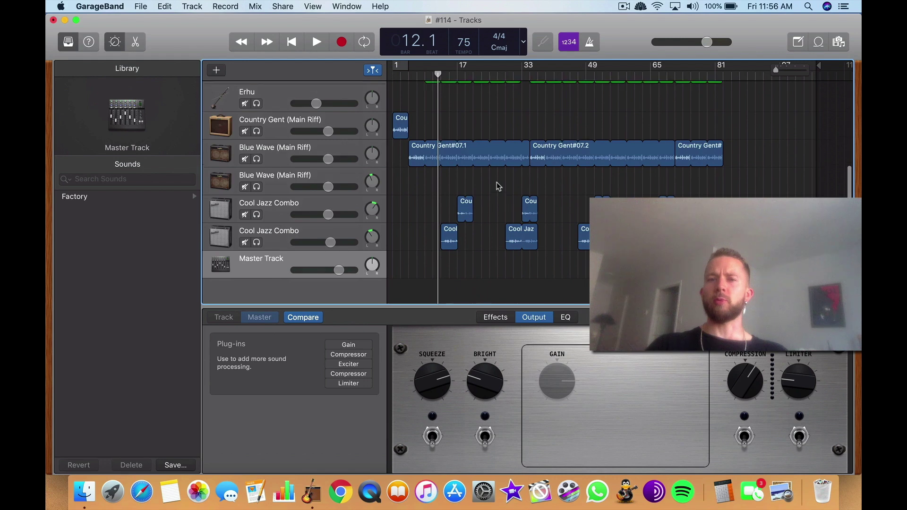
scroll(486, 226, "up", 4)
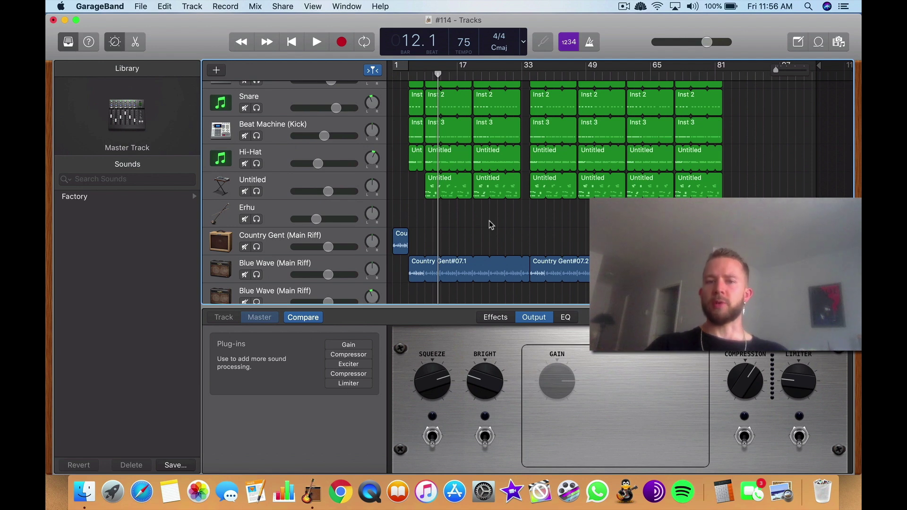
scroll(489, 220, "up", 5)
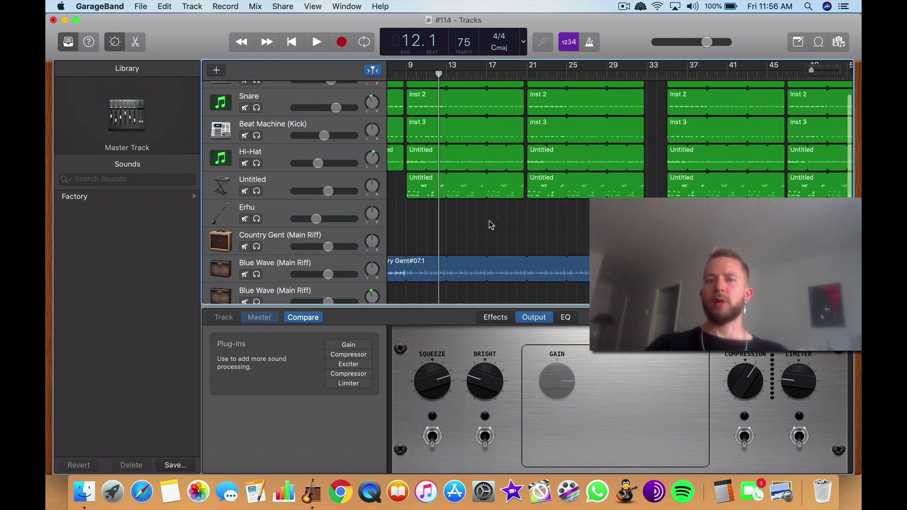
scroll(489, 220, "down", 3)
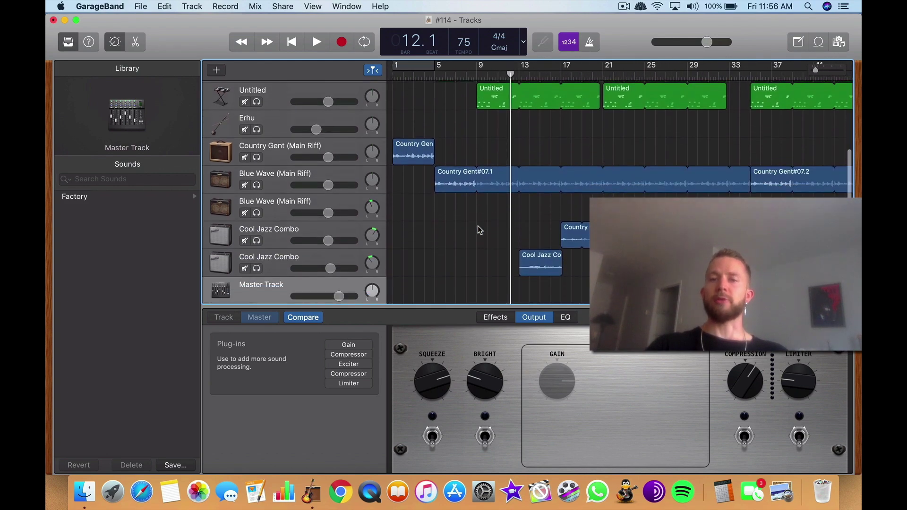
scroll(491, 232, "up", 4)
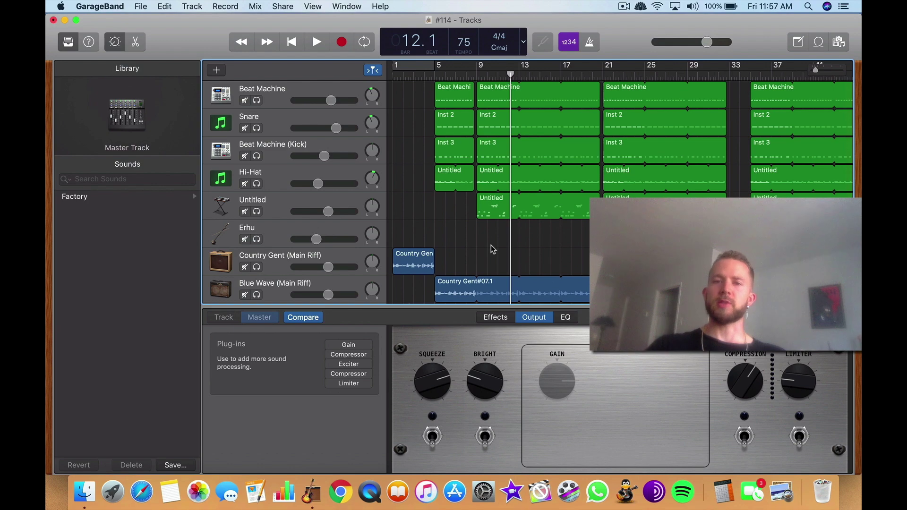
- Place the playhead at the start of bar 8 in the ruler
key("super+Right")
key("super+Right")
key("super+Right")
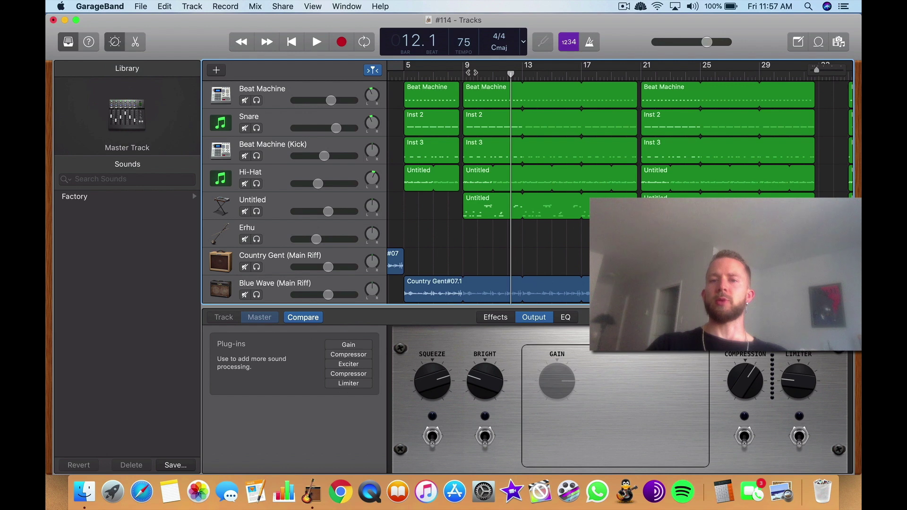
left_click(458, 74)
left_click(449, 74)
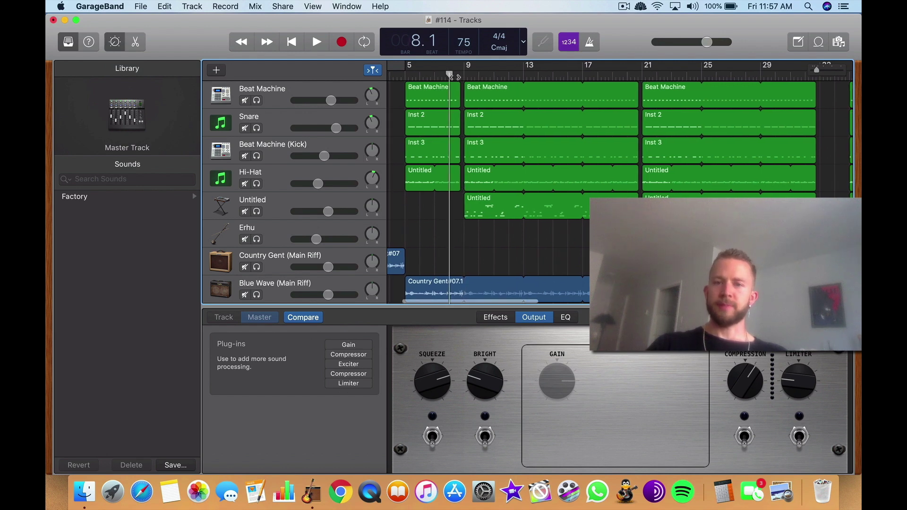
left_click(463, 74)
scroll(465, 75, "left", 1)
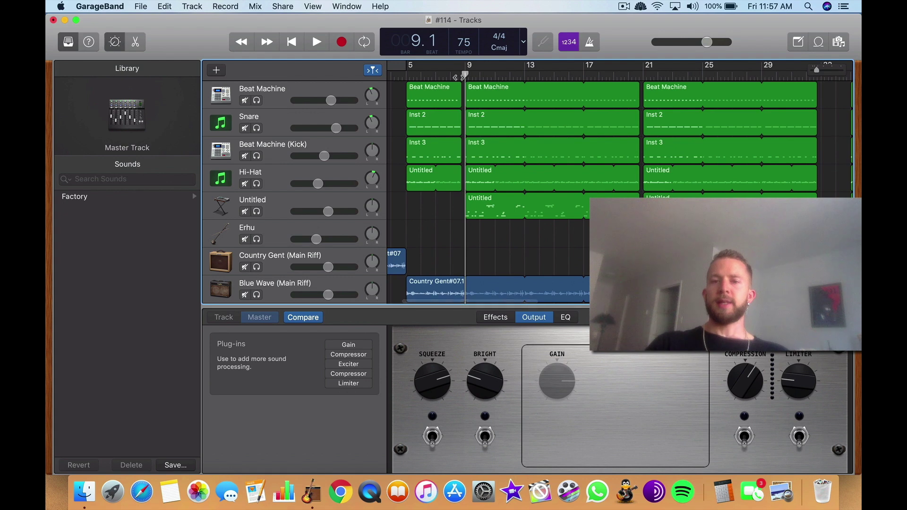
left_click(451, 75)
key("super+Right")
key("super+Right")
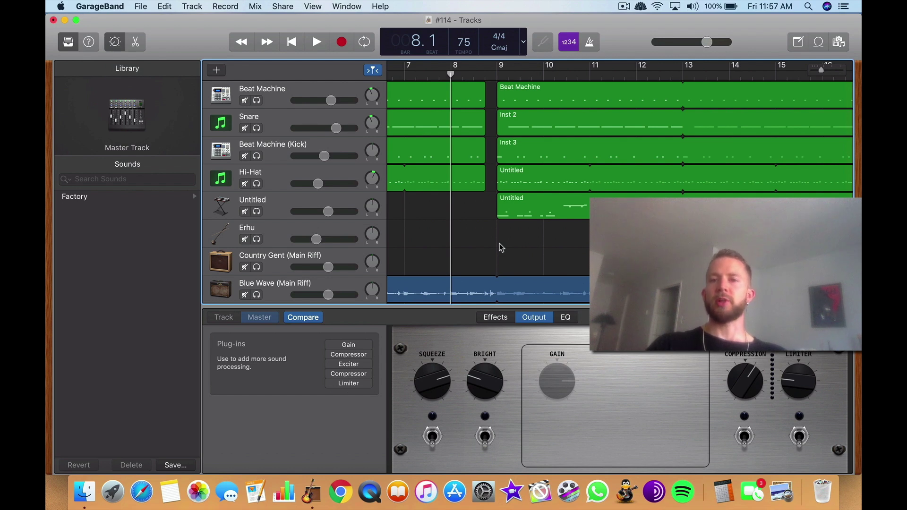
- Zoom the timeline to show bars 7 to 13 and scroll down to the Master Track
scroll(501, 247, "right", 10)
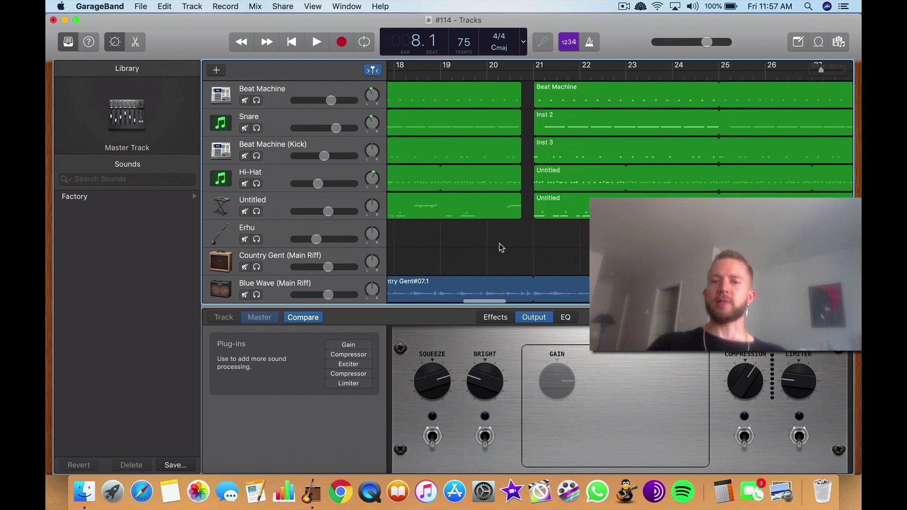
key("super+Left")
key("super+Left")
key("super+Left")
key("super+Left")
key("super+Right")
key("super+Right")
key("super+Right")
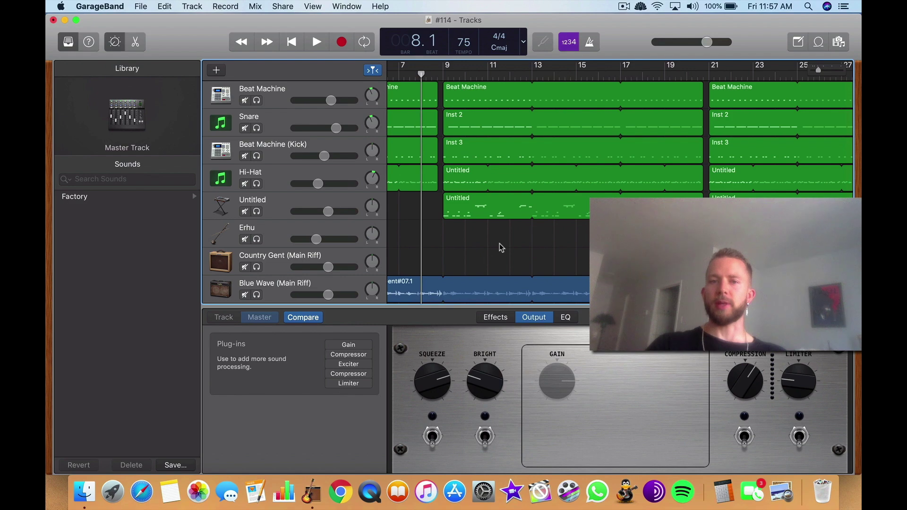
key("super+Right")
key("super+Right")
key("super+Right")
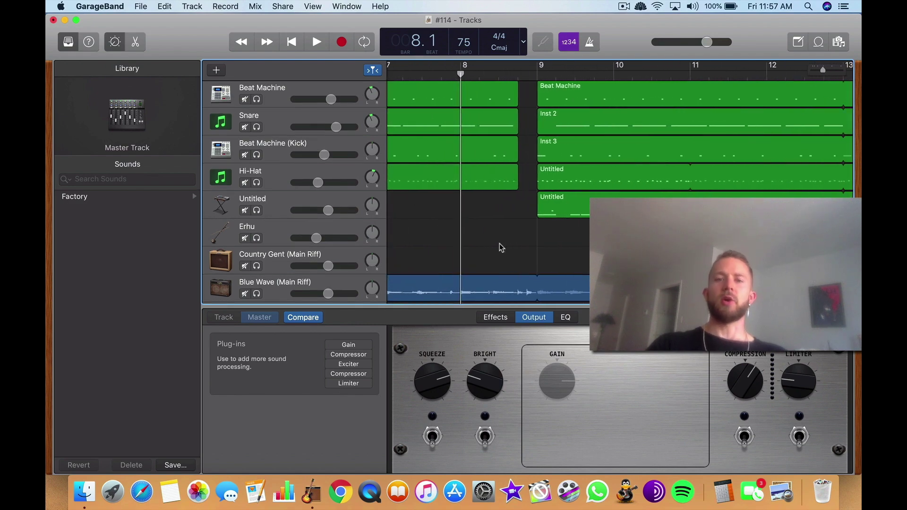
scroll(500, 243, "down", 5)
scroll(520, 213, "up", 5)
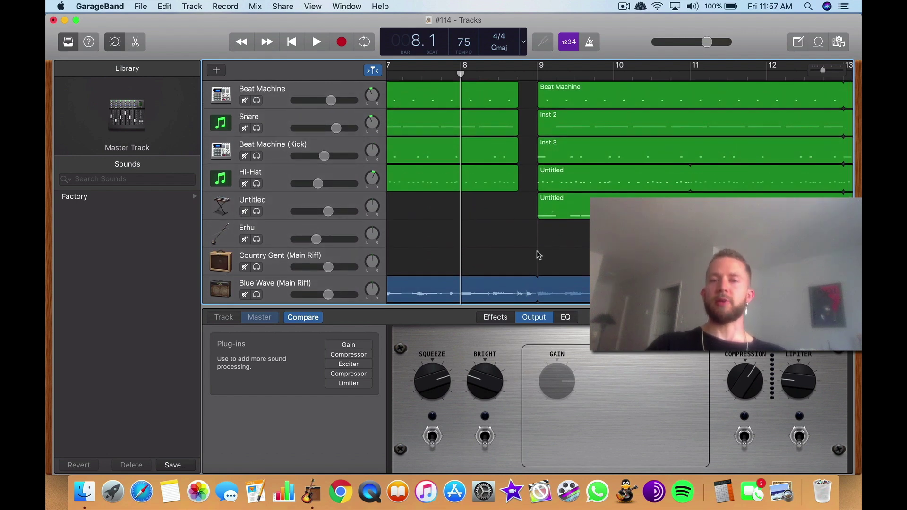
scroll(466, 232, "down", 5)
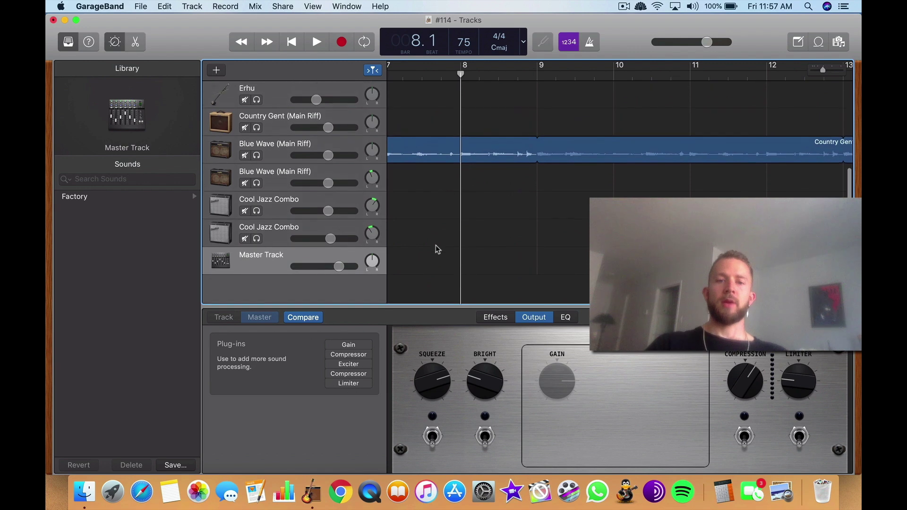
scroll(431, 237, "up", 5)
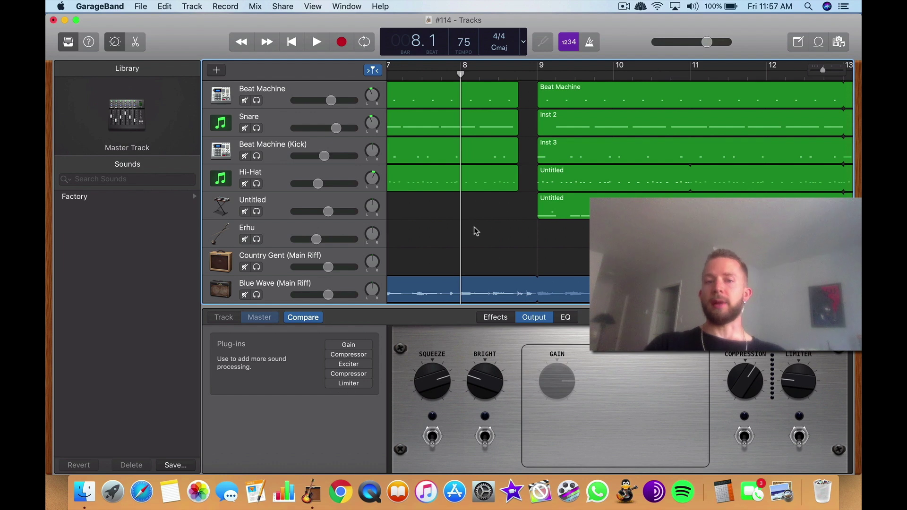
scroll(368, 264, "down", 5)
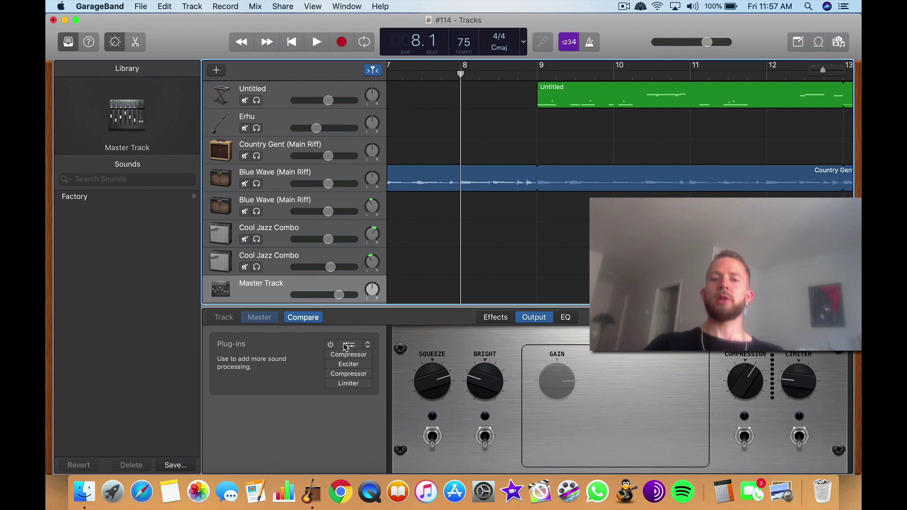
left_click(336, 349)
left_click(77, 53)
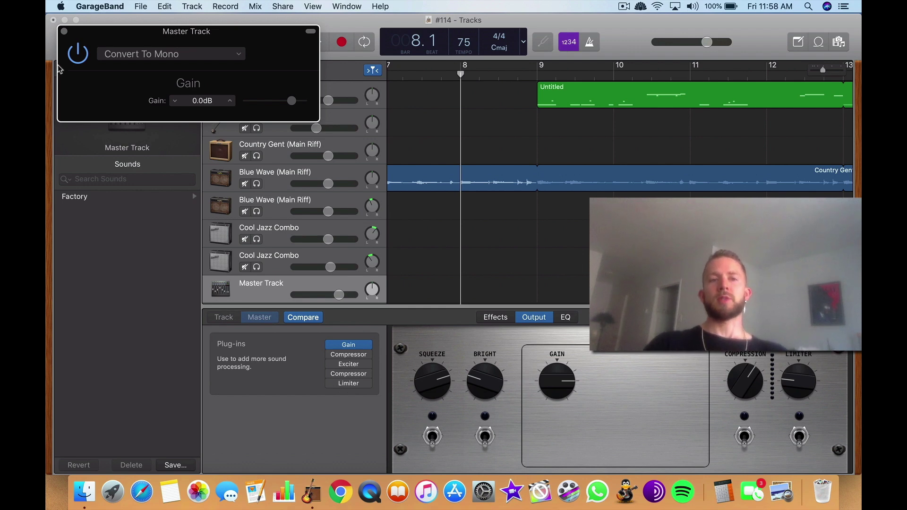
left_click(80, 54)
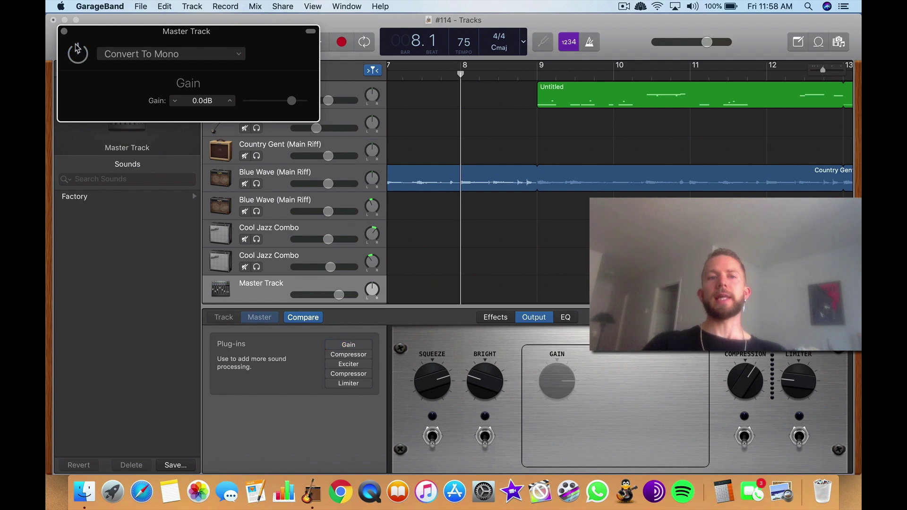
left_click(64, 32)
scroll(486, 134, "left", 10)
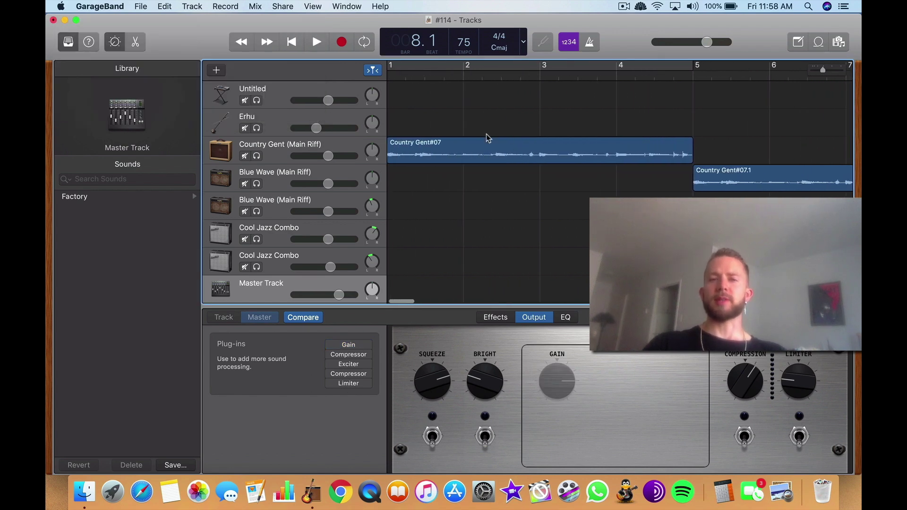
scroll(497, 185, "down", 1)
scroll(497, 185, "up", 5)
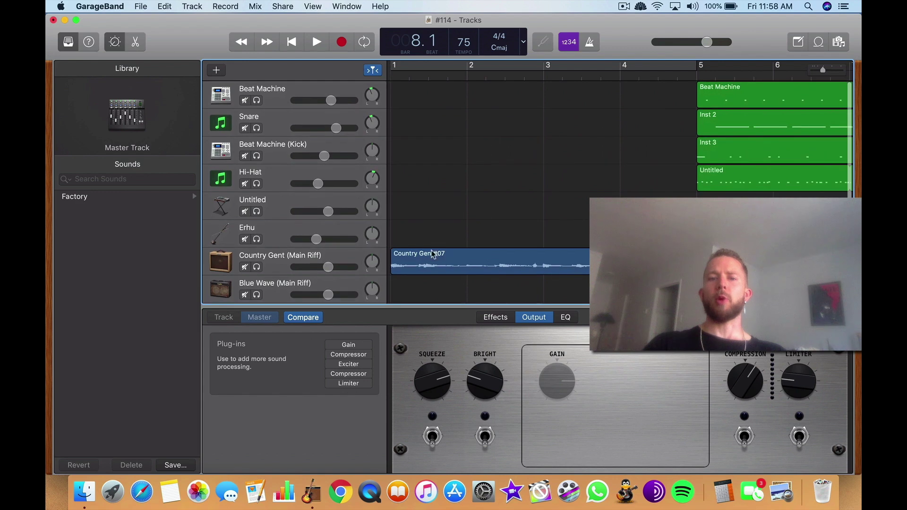
scroll(444, 263, "down", 3)
scroll(444, 263, "down", 2)
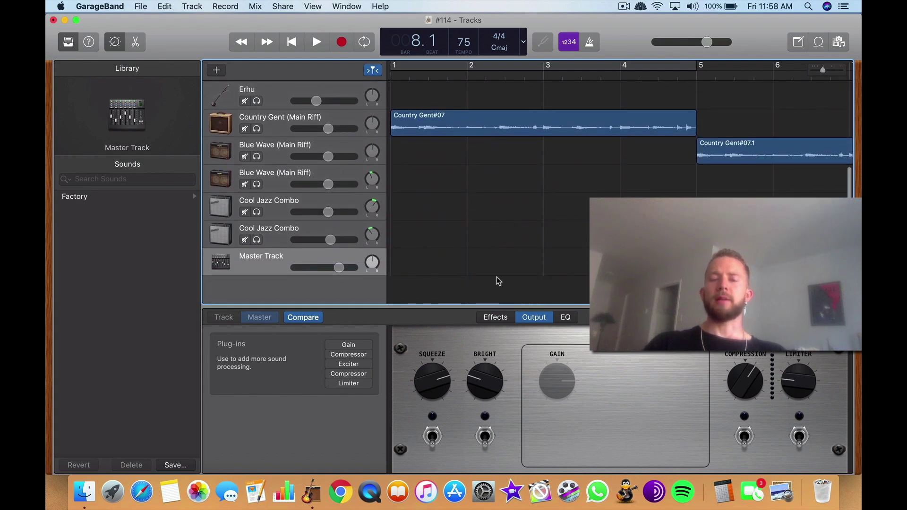
scroll(480, 191, "up", 5)
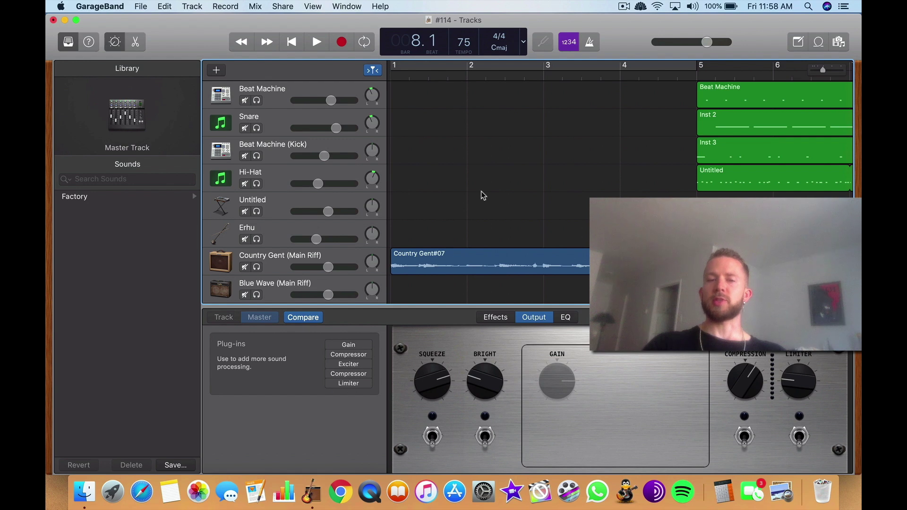
scroll(480, 190, "down", 5)
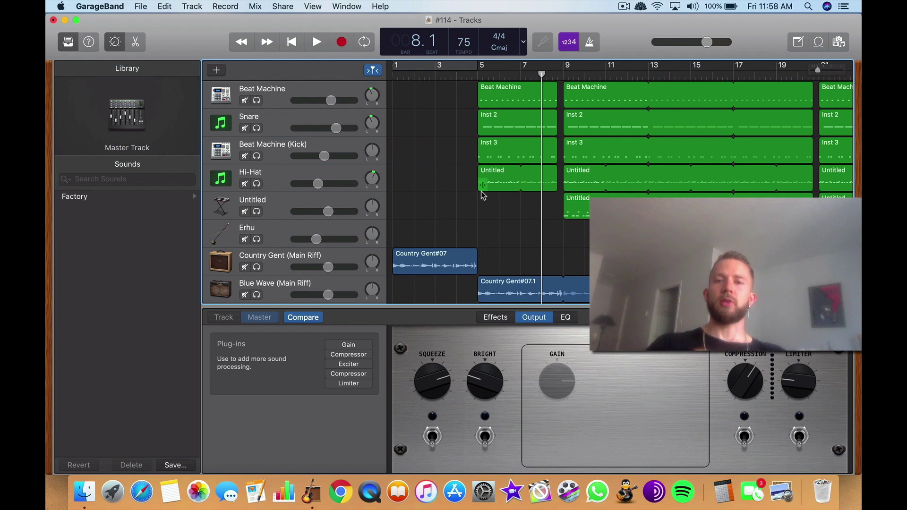
left_click(568, 491)
left_click(623, 6)
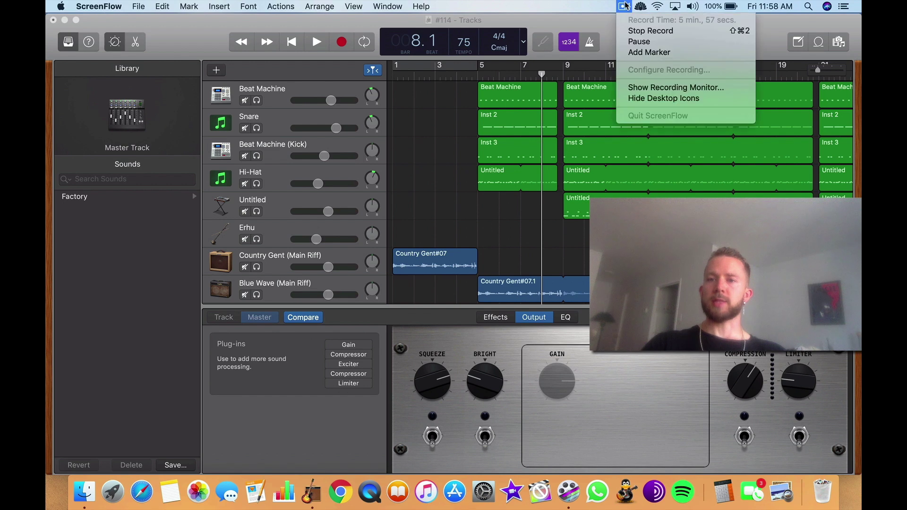